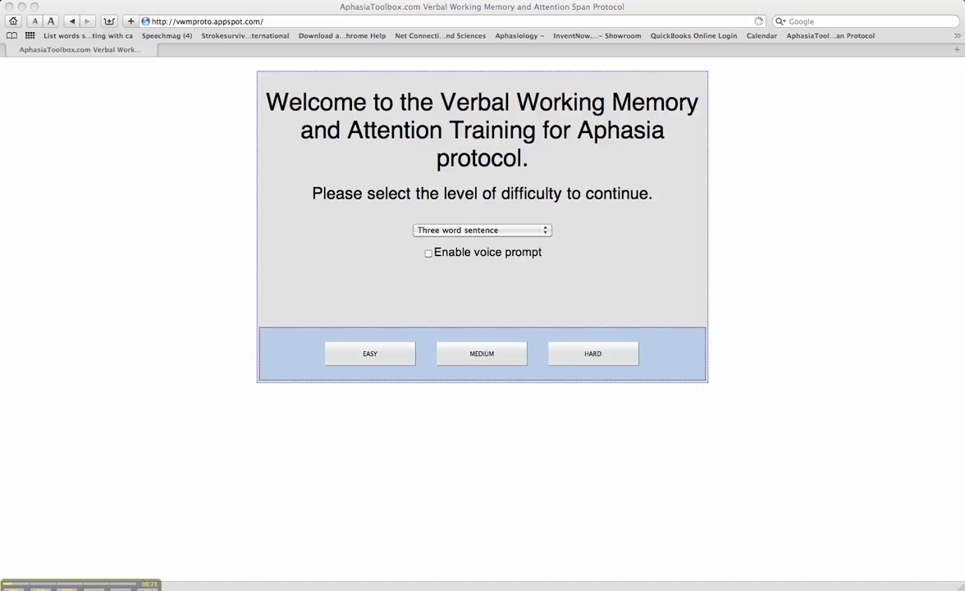
Keep three-word sentences as the level and start the easy practice set.
{"action": "left_click", "coordinate": [544, 231]}
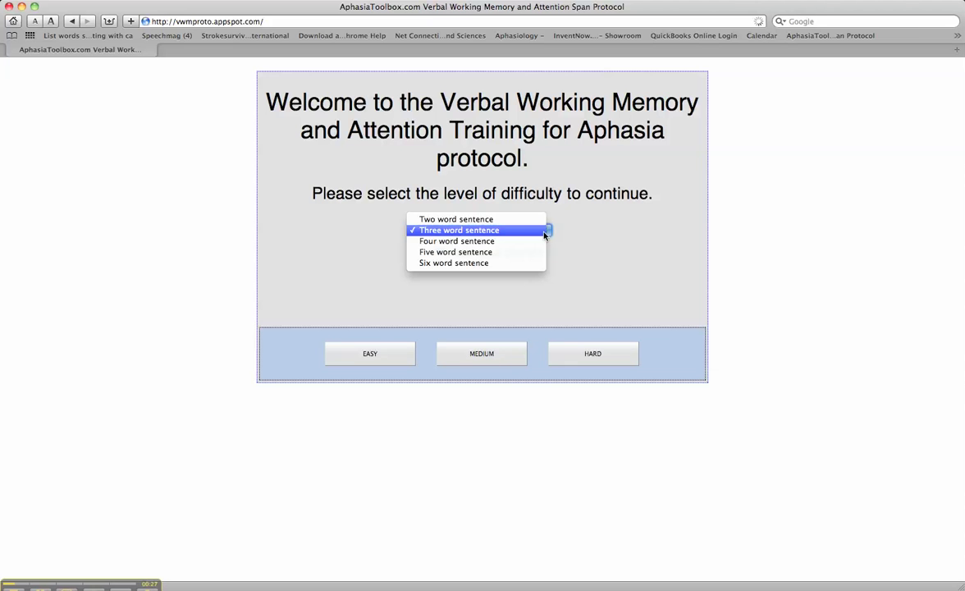
{"action": "left_click", "coordinate": [541, 231]}
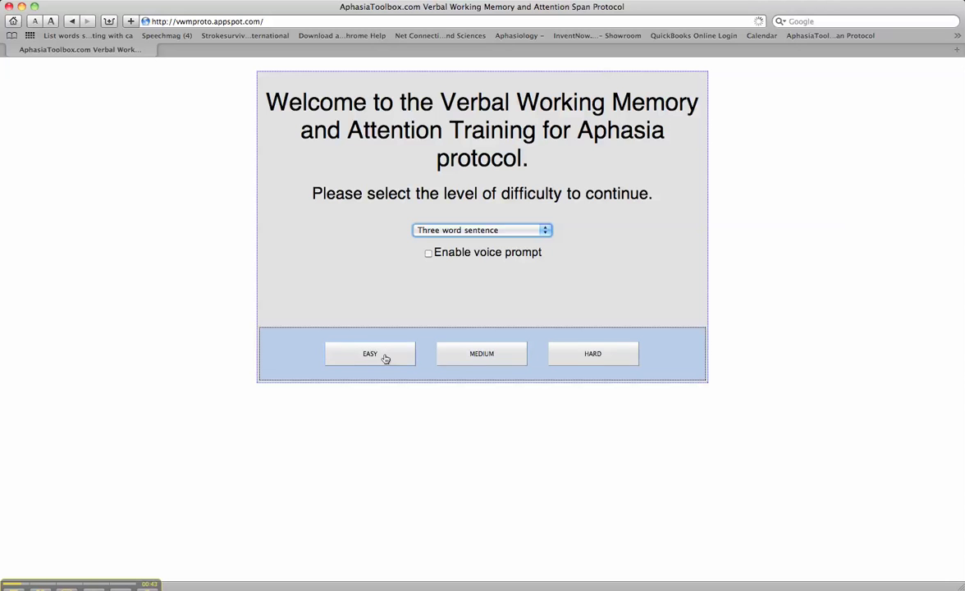
{"action": "left_click", "coordinate": [385, 358]}
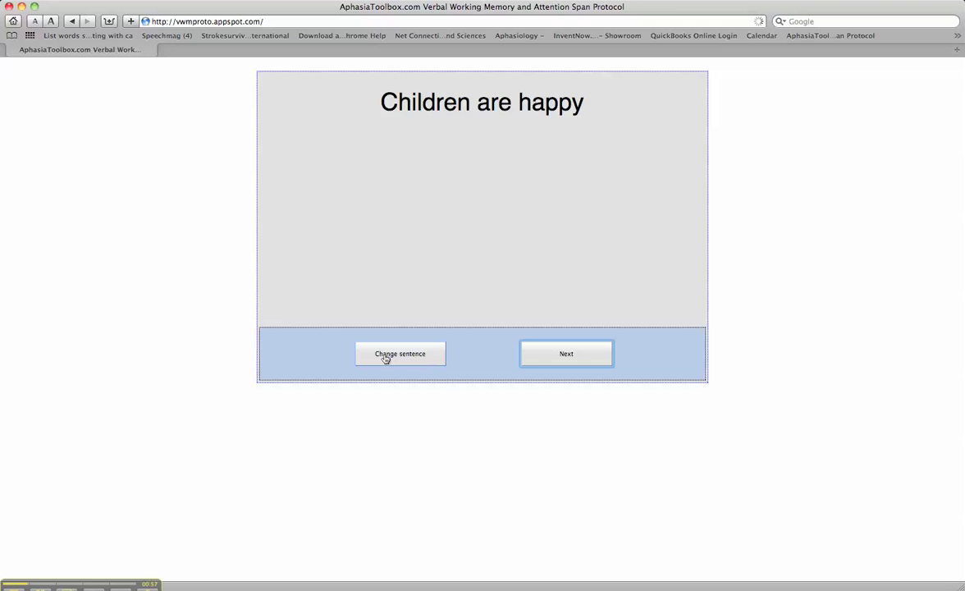
Answer the alphabetical-order task with 'are children happy'.
{"action": "left_click", "coordinate": [555, 353]}
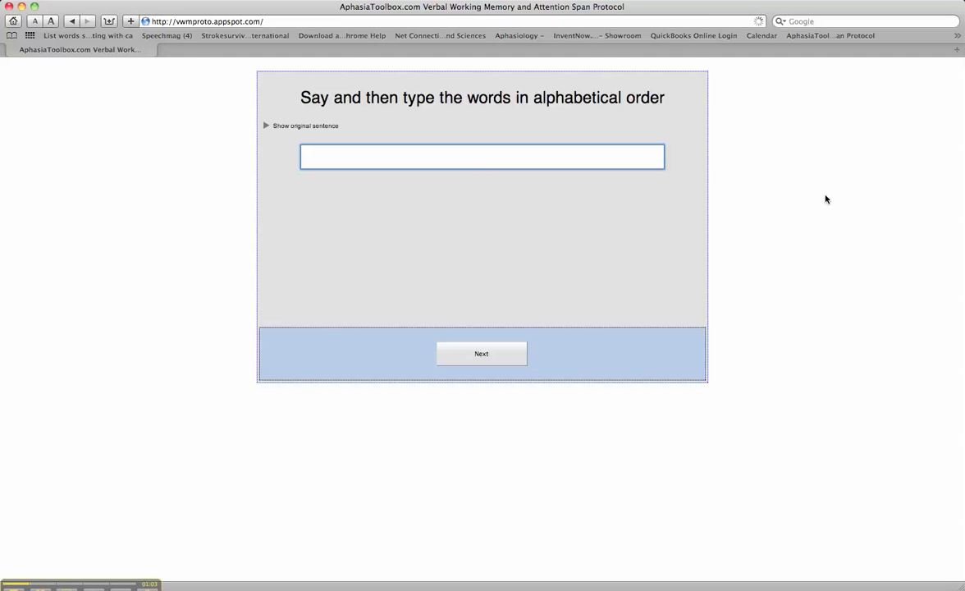
{"action": "type", "text": "ar"}
{"action": "type", "text": "e childre"}
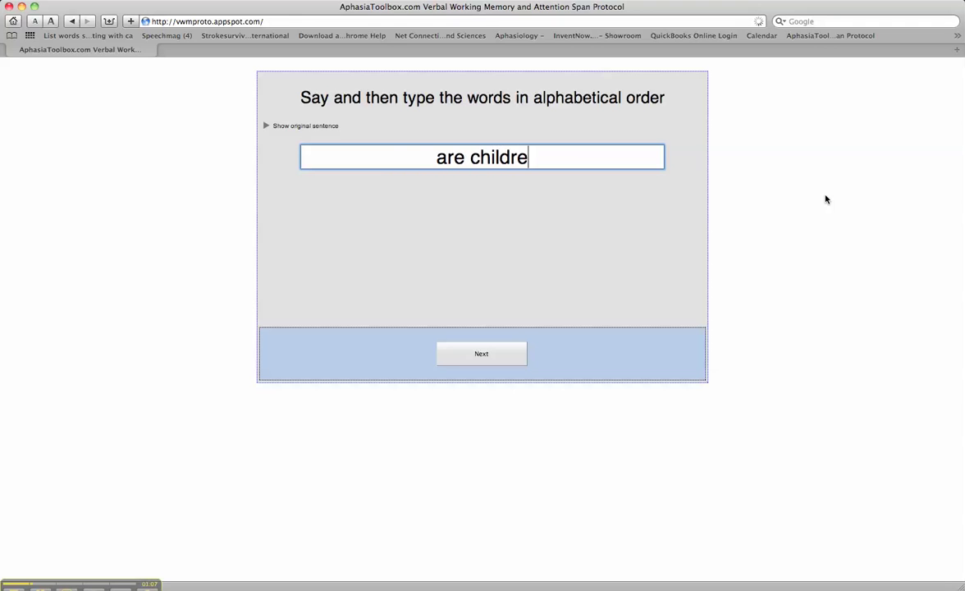
{"action": "type", "text": "n happy"}
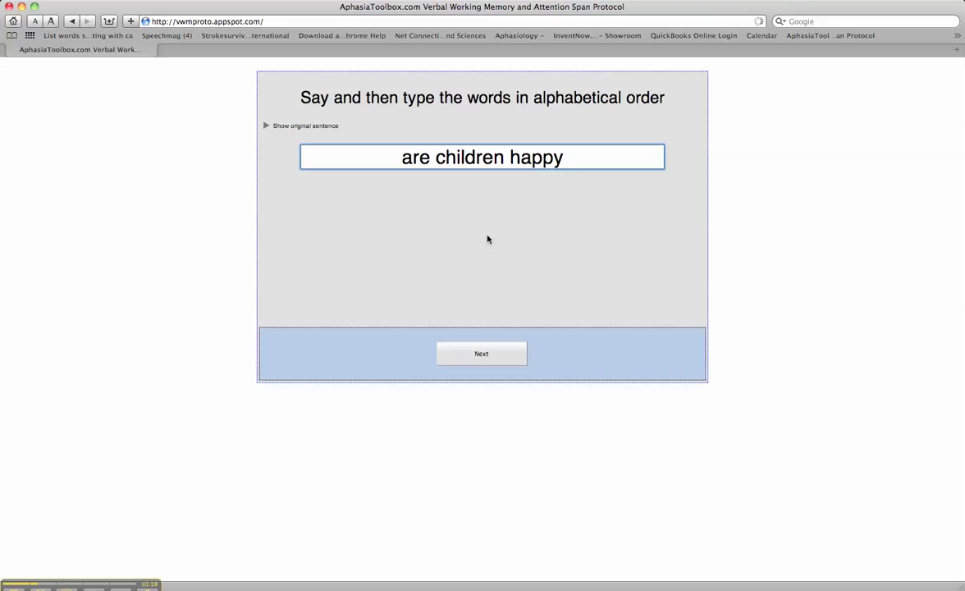
{"action": "left_click", "coordinate": [475, 354]}
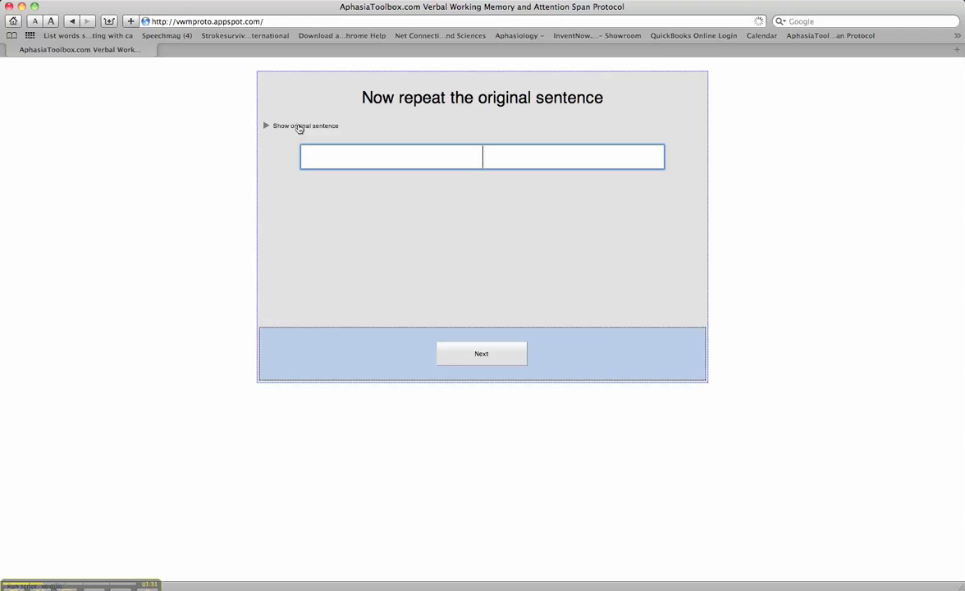
Reveal and hide the original sentence, then advance to the reverse-alphabetical task.
{"action": "left_click", "coordinate": [300, 127]}
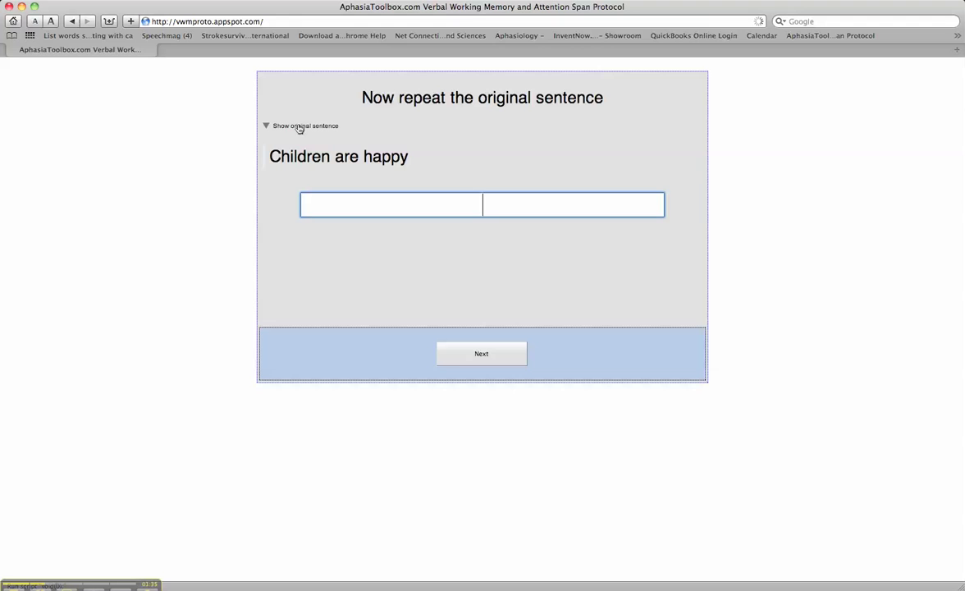
{"action": "left_click", "coordinate": [299, 127]}
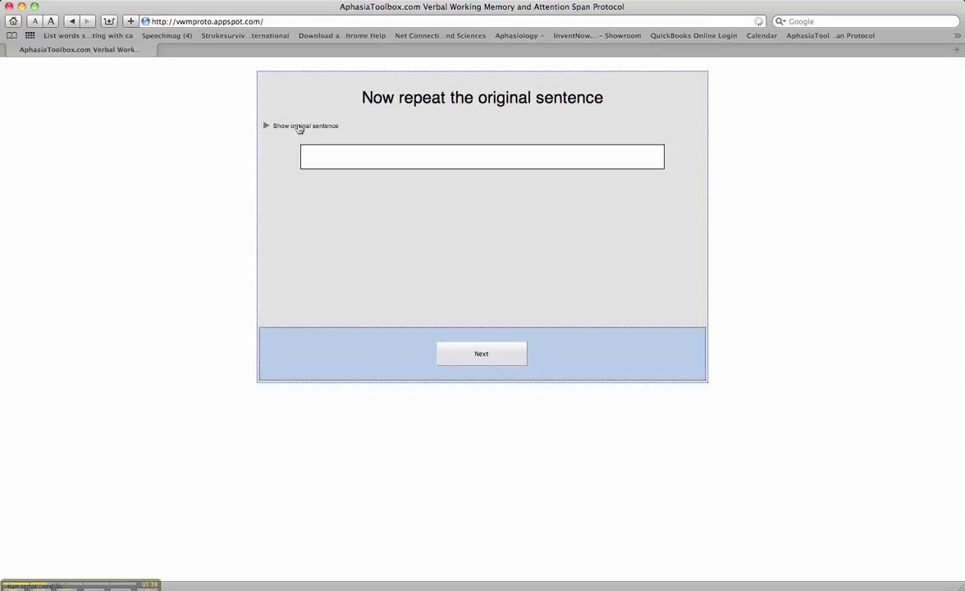
{"action": "left_click", "coordinate": [476, 358]}
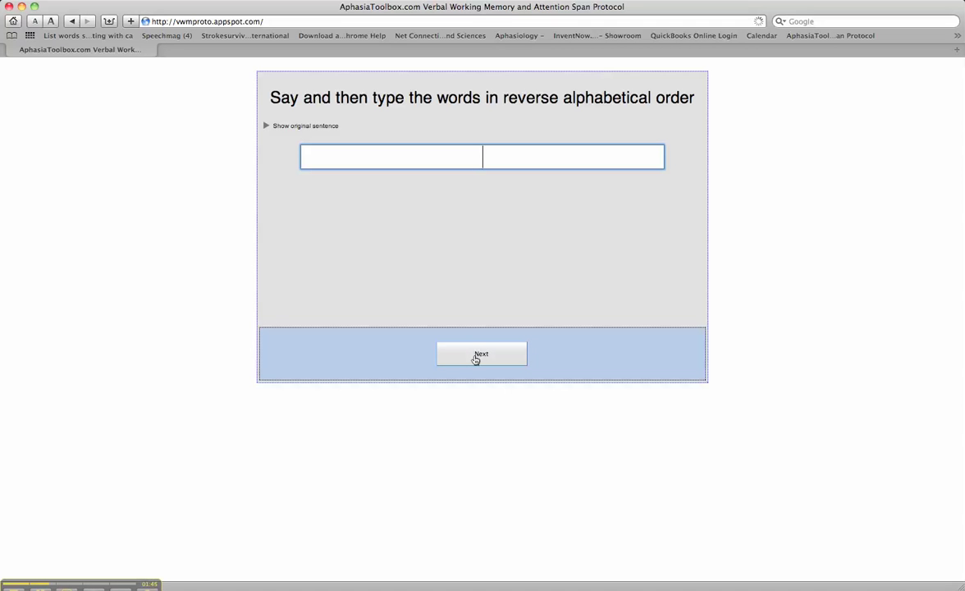
Answer 'happy children are' in reverse order, then skip ahead to shortest-word-first ordering.
{"action": "type", "text": "happy ch"}
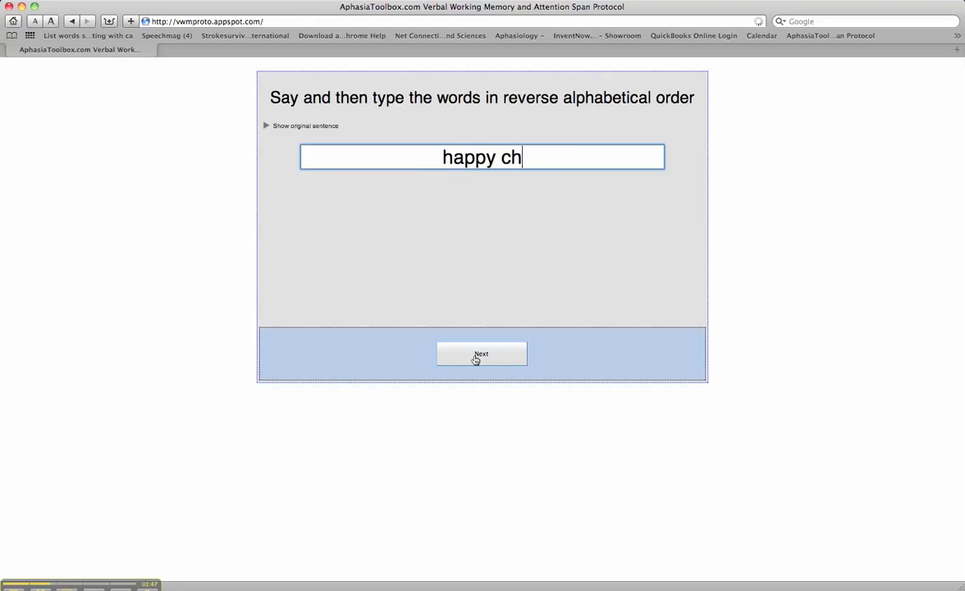
{"action": "type", "text": "ildren are"}
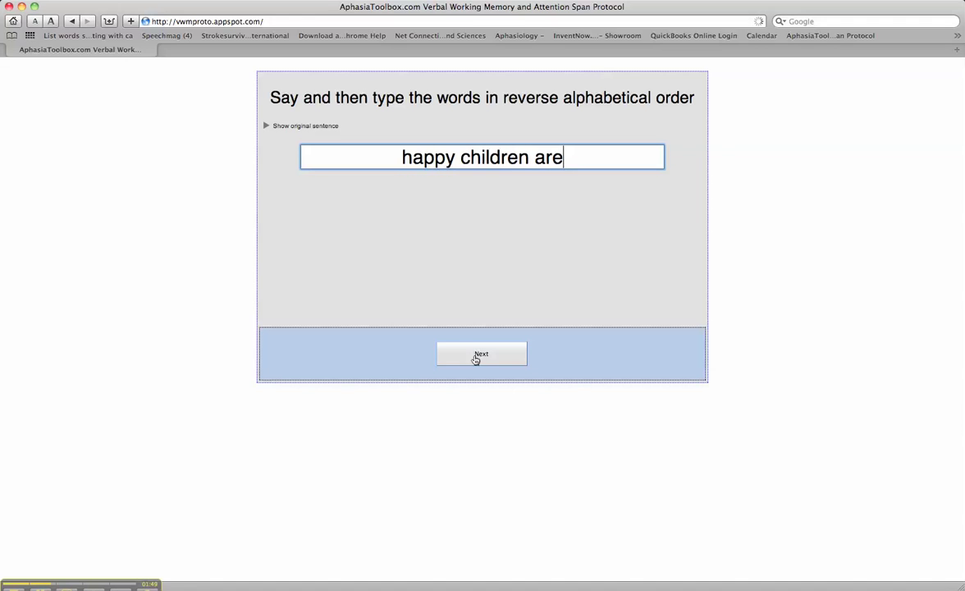
{"action": "left_click", "coordinate": [485, 356]}
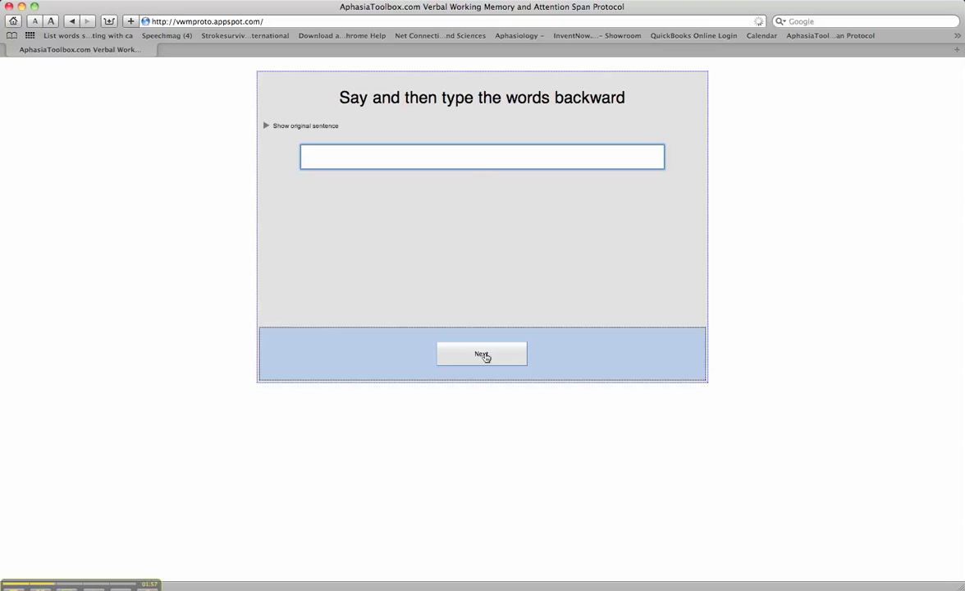
{"action": "left_click", "coordinate": [484, 356]}
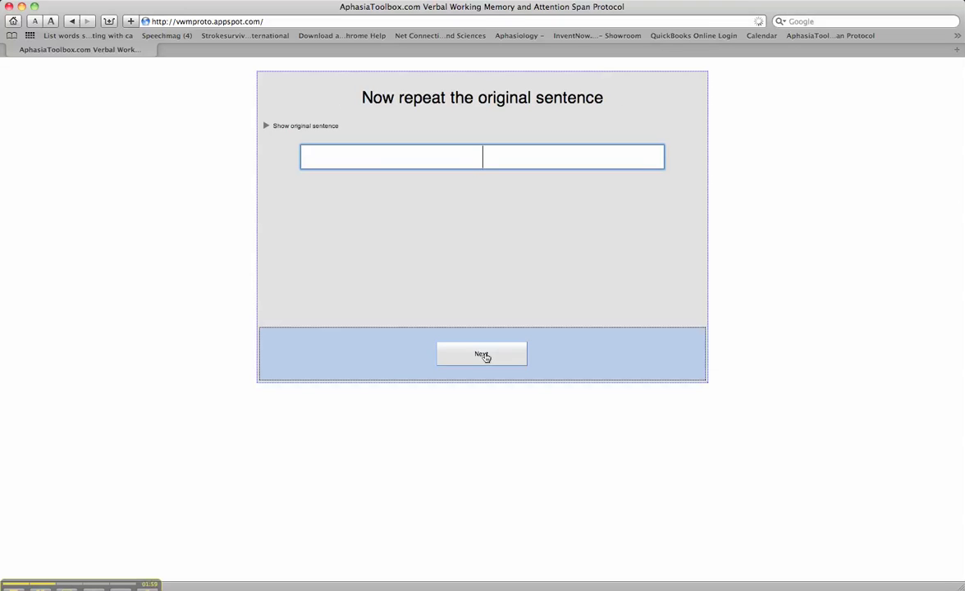
{"action": "left_click", "coordinate": [484, 356]}
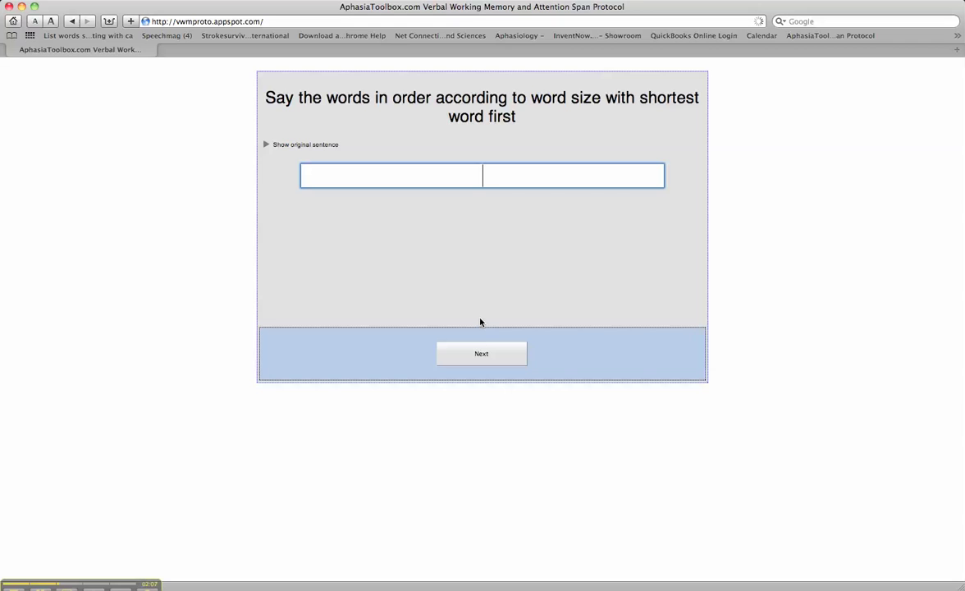
Skip through the longest-word, repeat and every-other-word prompts to the practice set's end.
{"action": "left_click", "coordinate": [481, 352]}
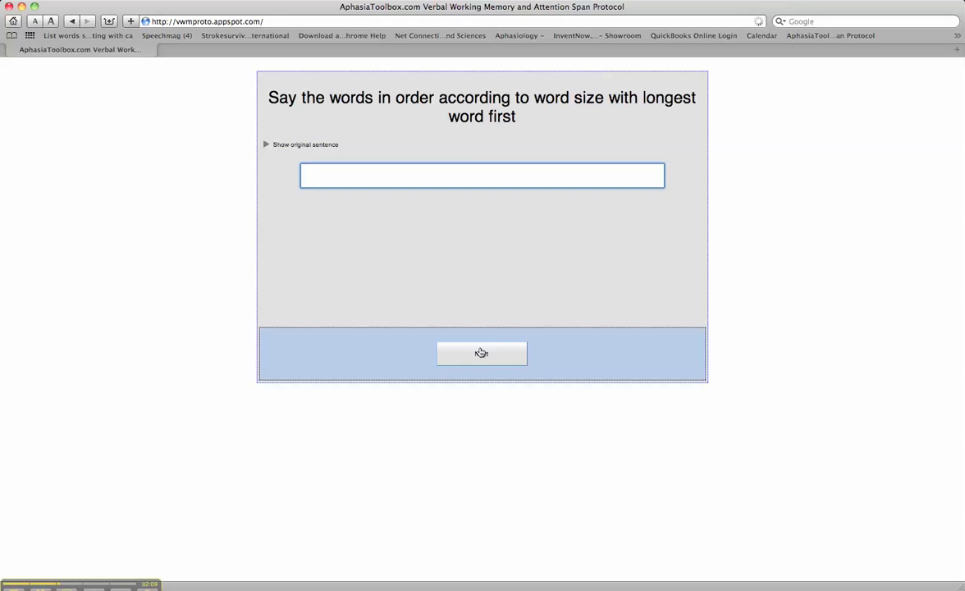
{"action": "left_click", "coordinate": [481, 353]}
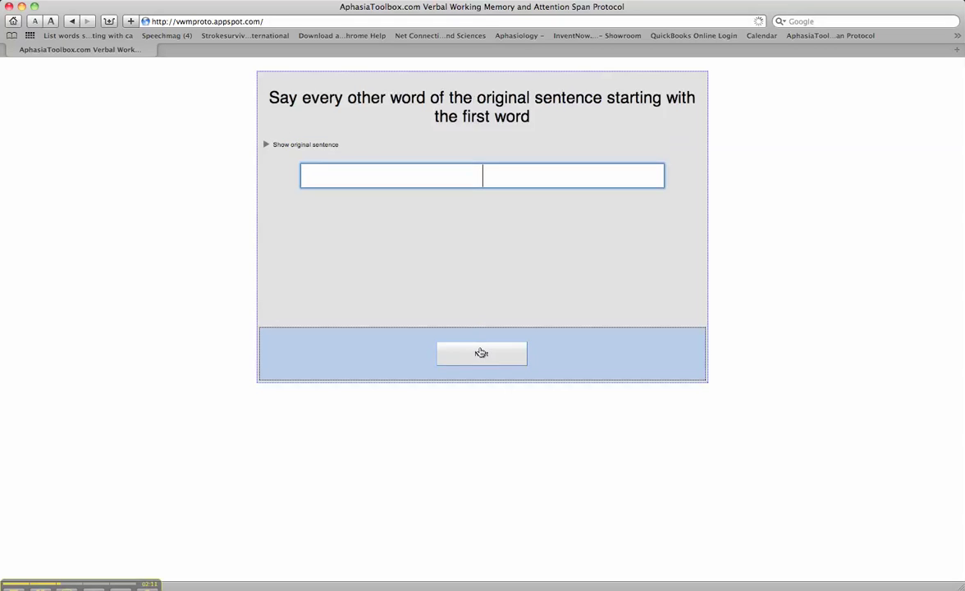
{"action": "left_click", "coordinate": [482, 353]}
{"action": "left_click", "coordinate": [482, 352]}
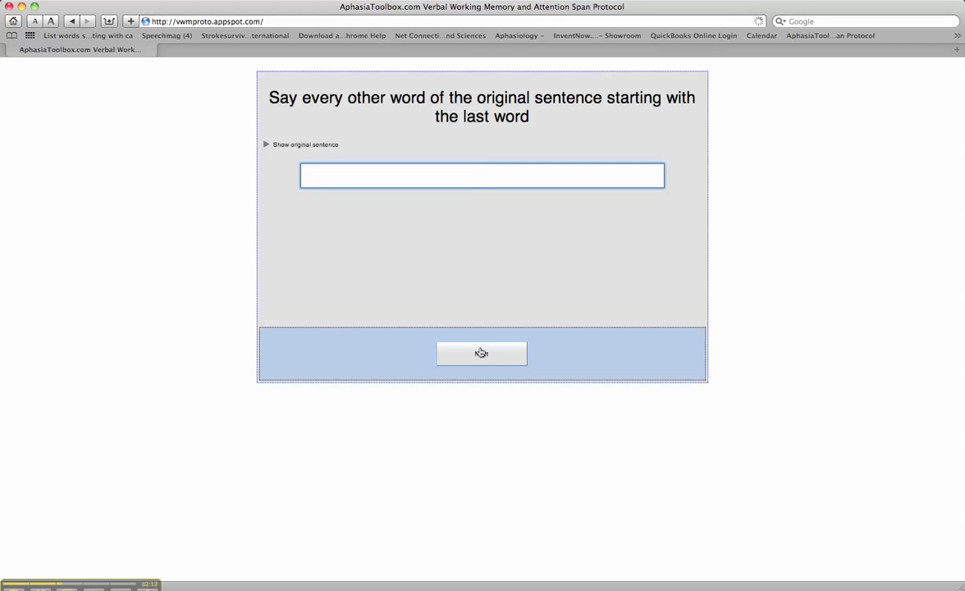
{"action": "left_click", "coordinate": [481, 353]}
{"action": "left_click", "coordinate": [482, 353]}
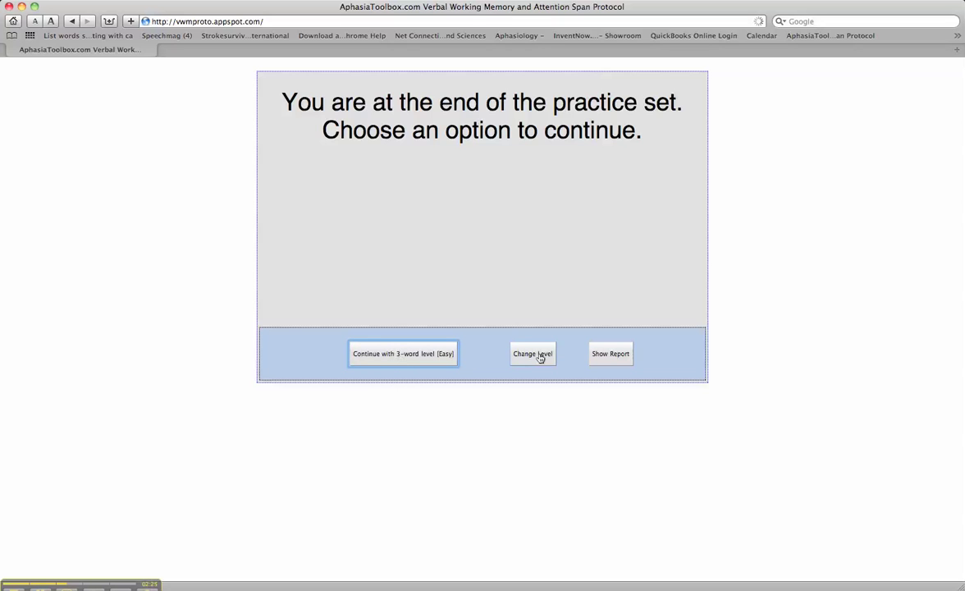
Show the Practice Set Report with enlarged text, review its table, and bring up print options.
{"action": "left_click", "coordinate": [604, 355]}
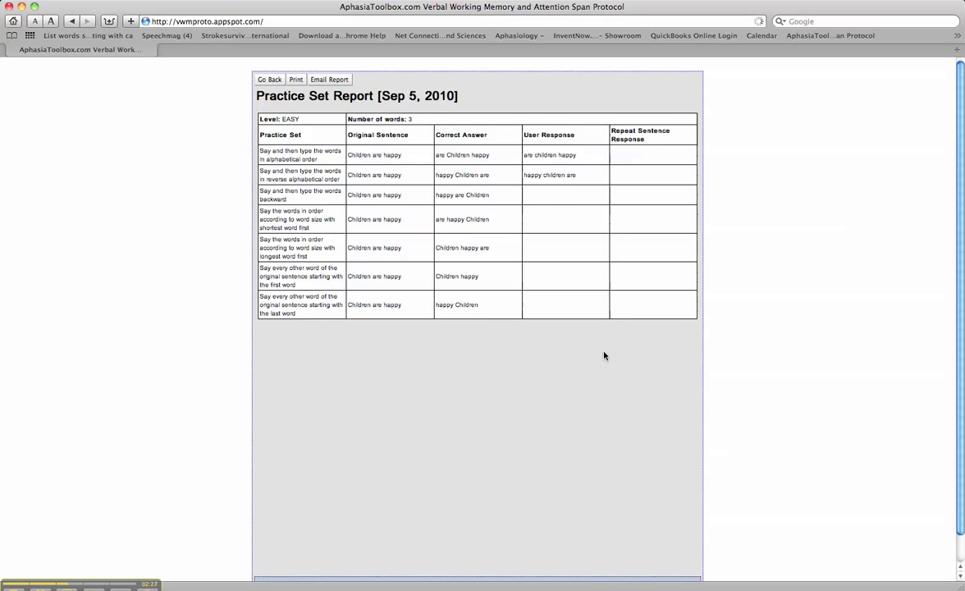
{"action": "key", "text": "super+plus"}
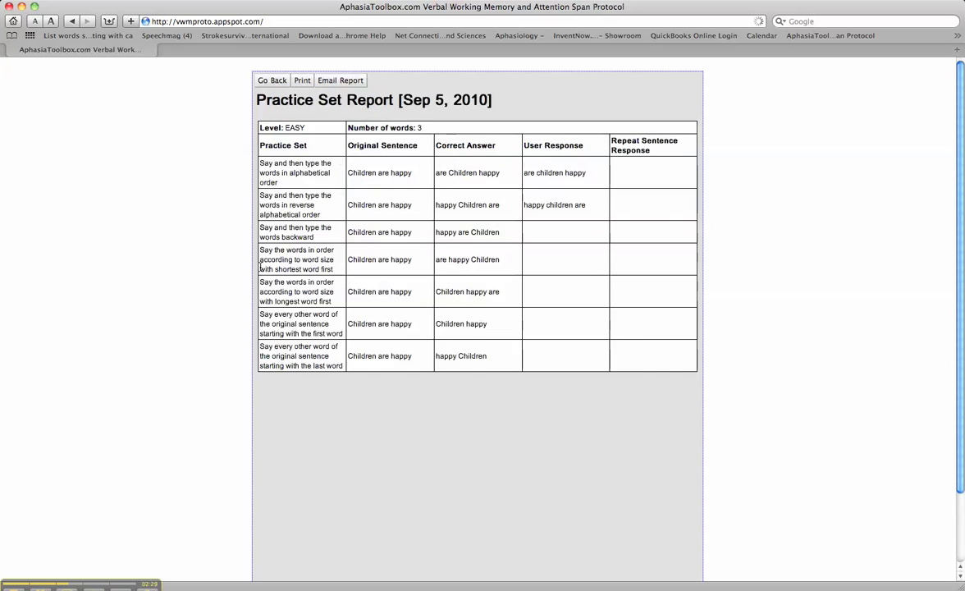
{"action": "key", "text": "super+plus"}
{"action": "key", "text": "super+plus"}
{"action": "scroll", "coordinate": [158, 173], "scroll_direction": "down", "scroll_amount": 2}
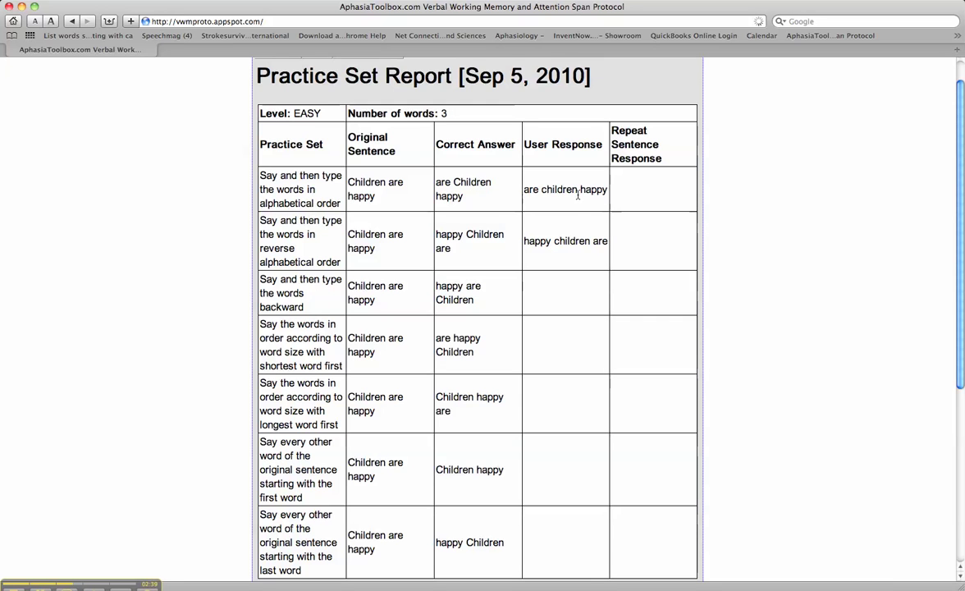
{"action": "scroll", "coordinate": [251, 232], "scroll_direction": "up", "scroll_amount": 1}
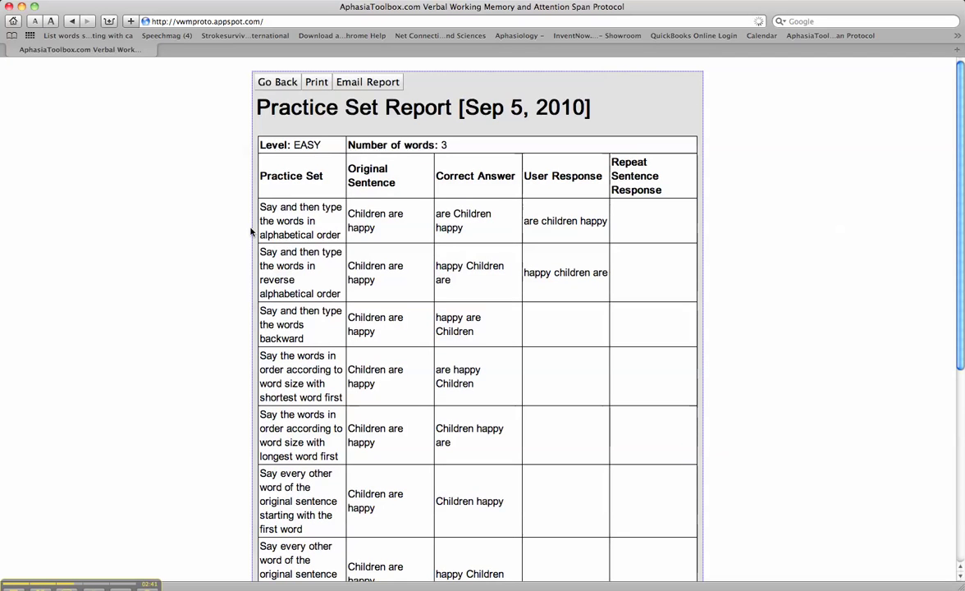
{"action": "left_click", "coordinate": [317, 83]}
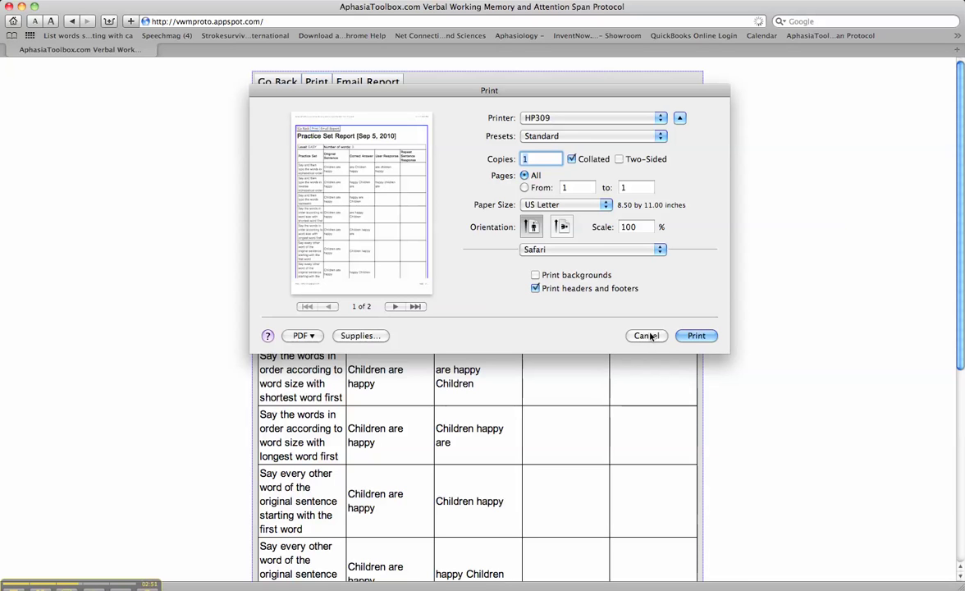
{"action": "left_click", "coordinate": [649, 336]}
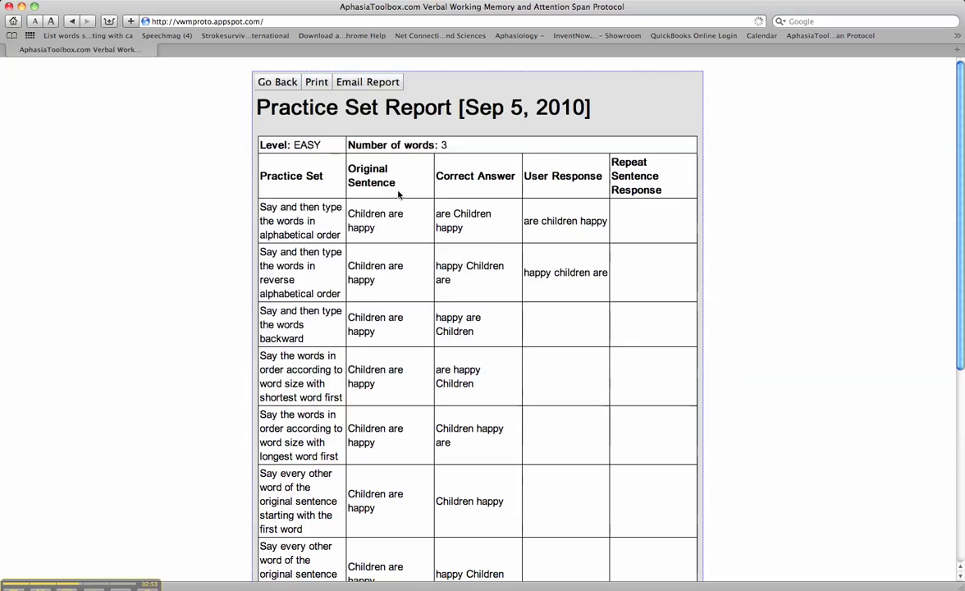
{"action": "left_click", "coordinate": [353, 84]}
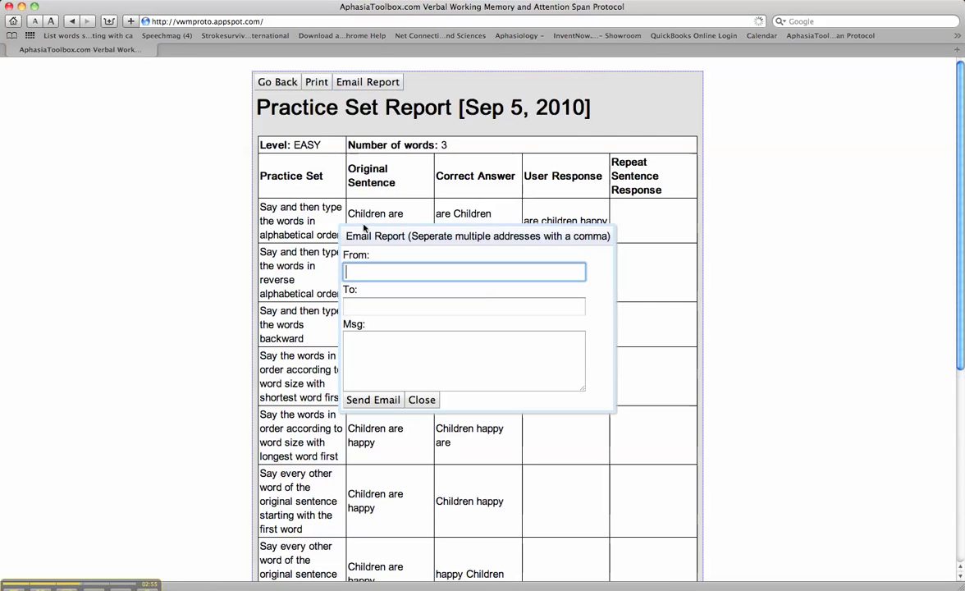
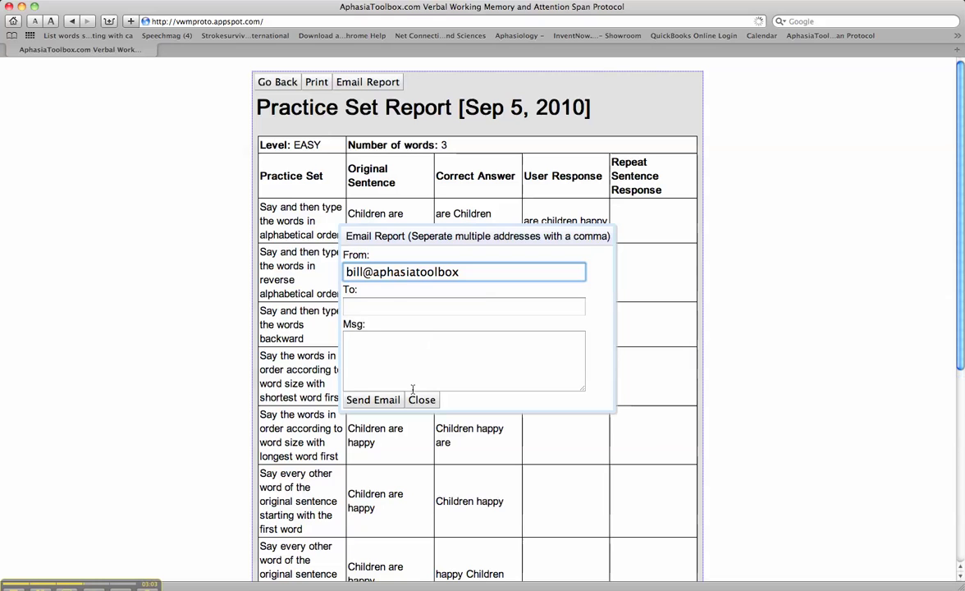
{"action": "left_click", "coordinate": [423, 401]}
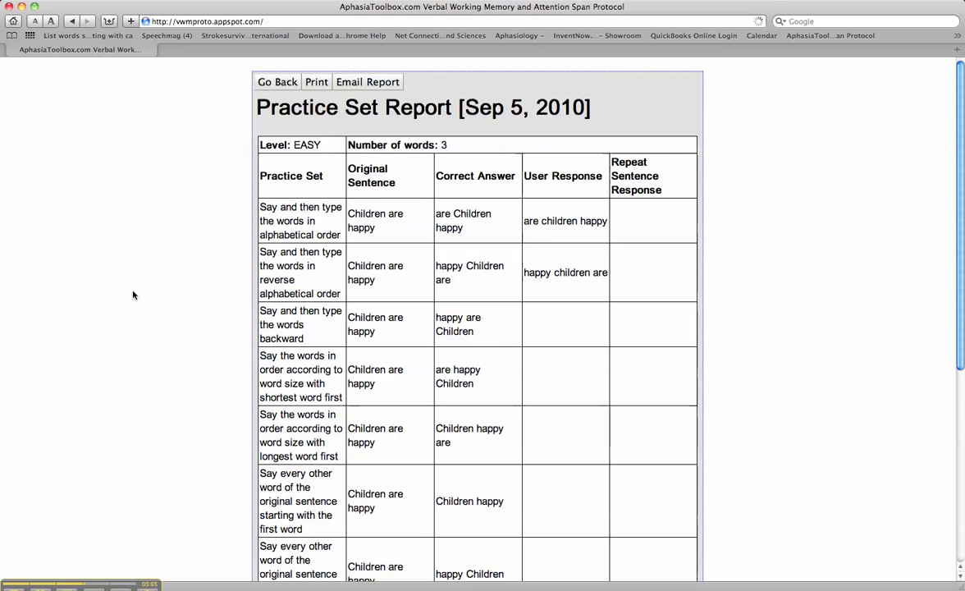
{"action": "left_click", "coordinate": [273, 82]}
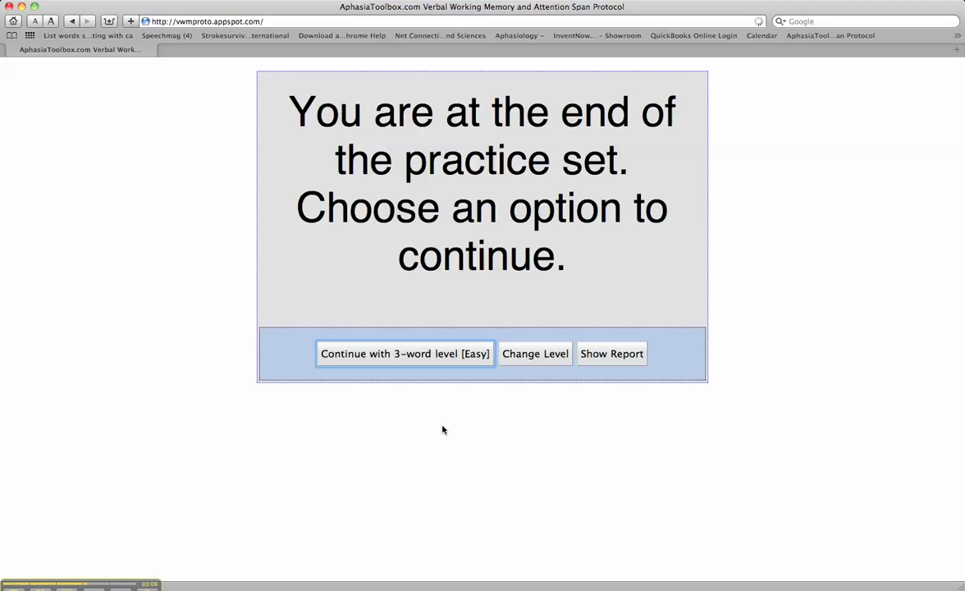
Change the level to MEDIUM, starting with the sentence 'Henry had dinner'.
{"action": "left_click", "coordinate": [522, 354]}
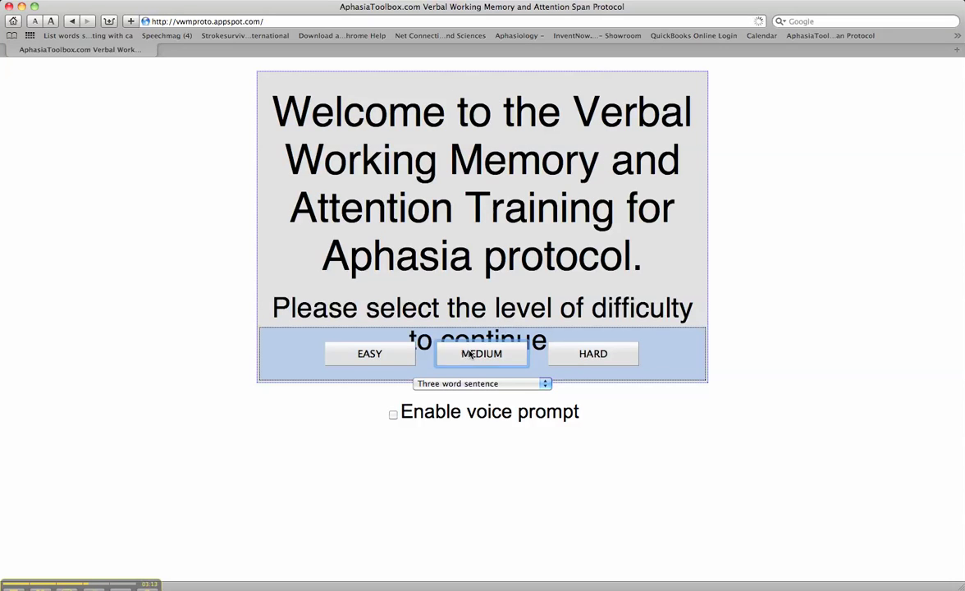
{"action": "left_click", "coordinate": [523, 355]}
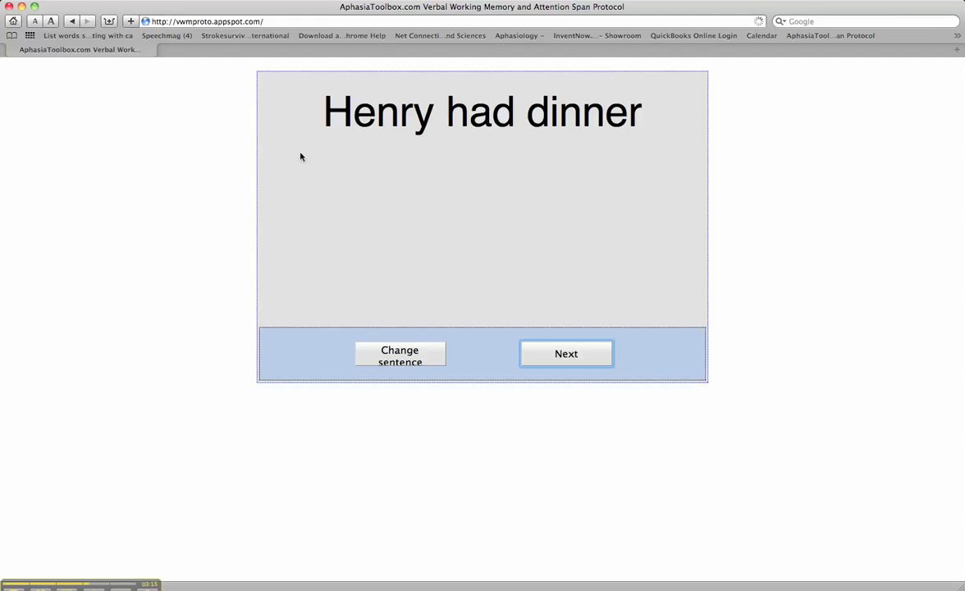